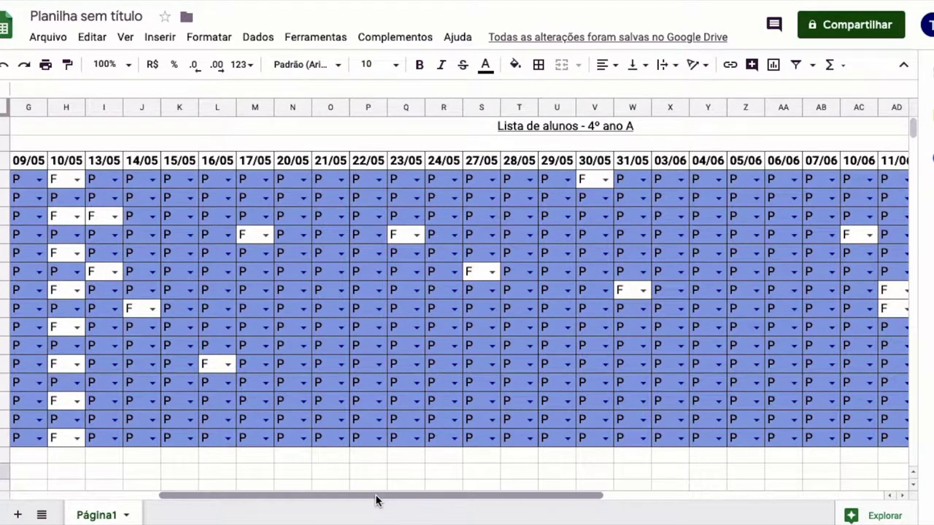
Step: Scroll to the table's right end and select cell AR2 under the Qtd de Faltas header
drag(376, 500, 183, 491)
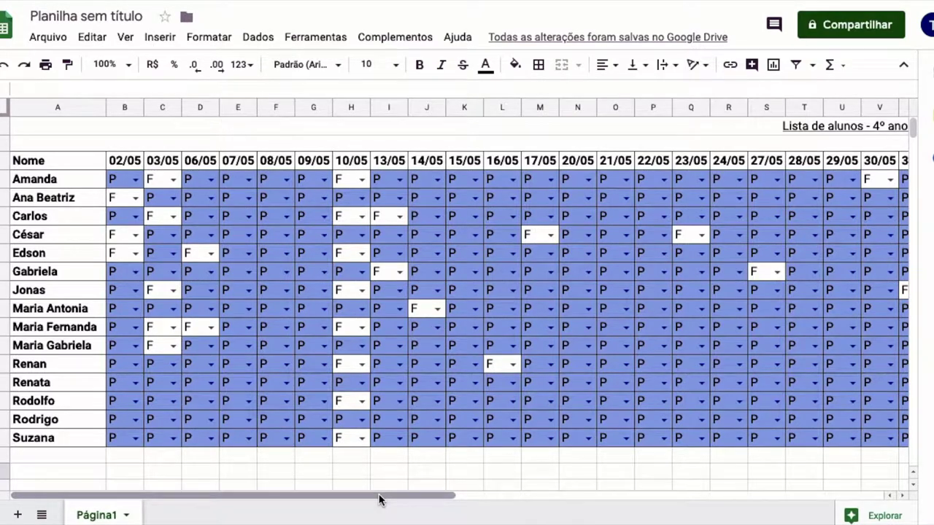
drag(379, 499, 733, 511)
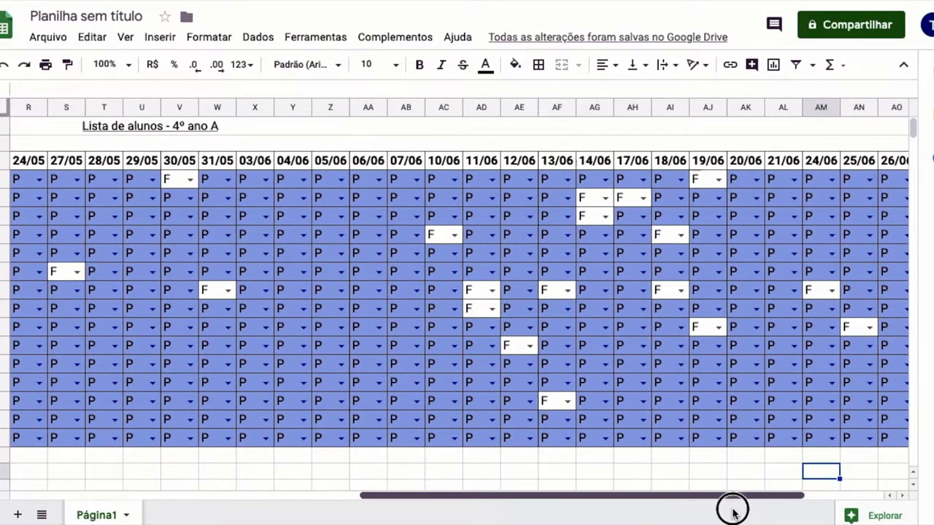
drag(733, 511, 876, 494)
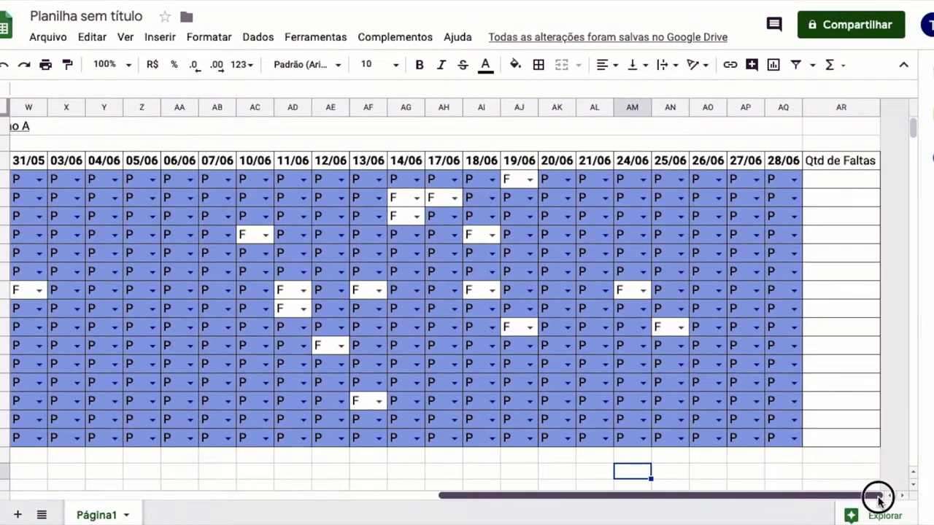
click(834, 186)
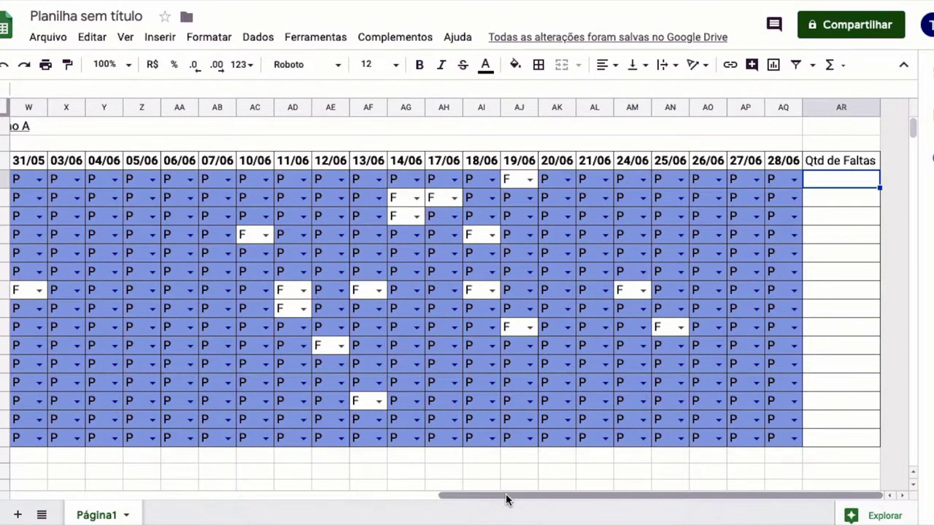
drag(744, 496, 51, 496)
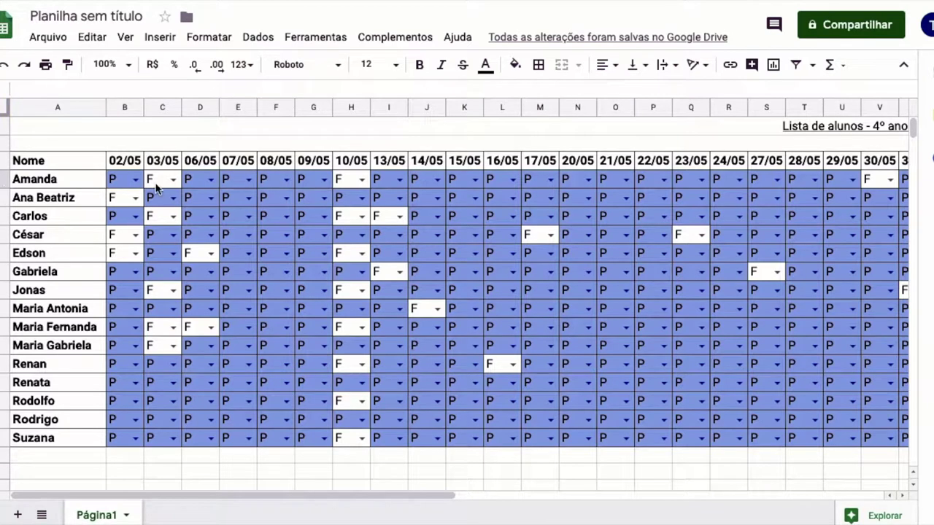
click(159, 186)
key(Right)
key(Right)
key(Right)
key(Right)
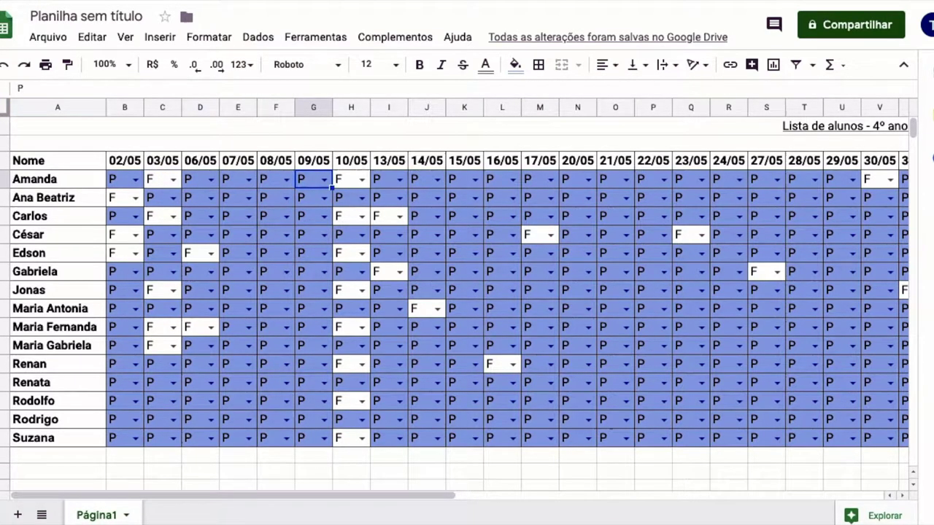
key(Right)
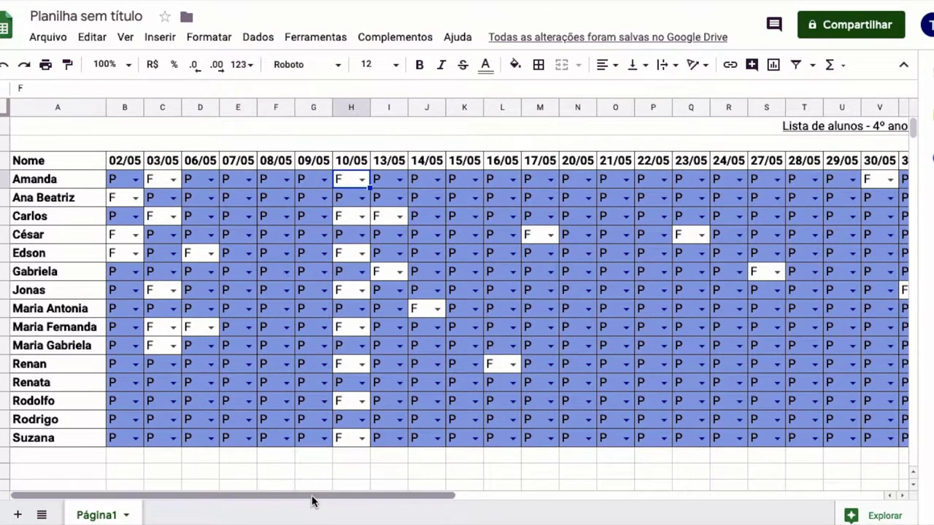
drag(316, 496, 793, 488)
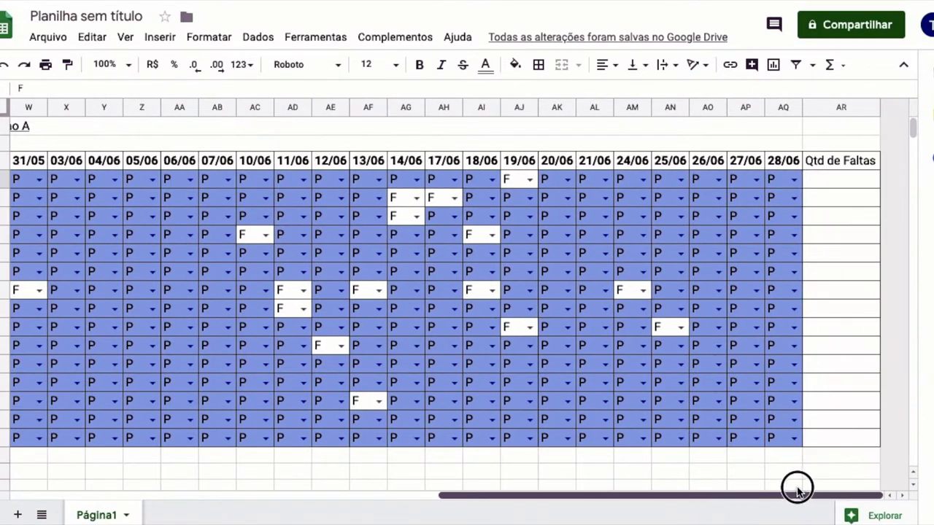
click(823, 185)
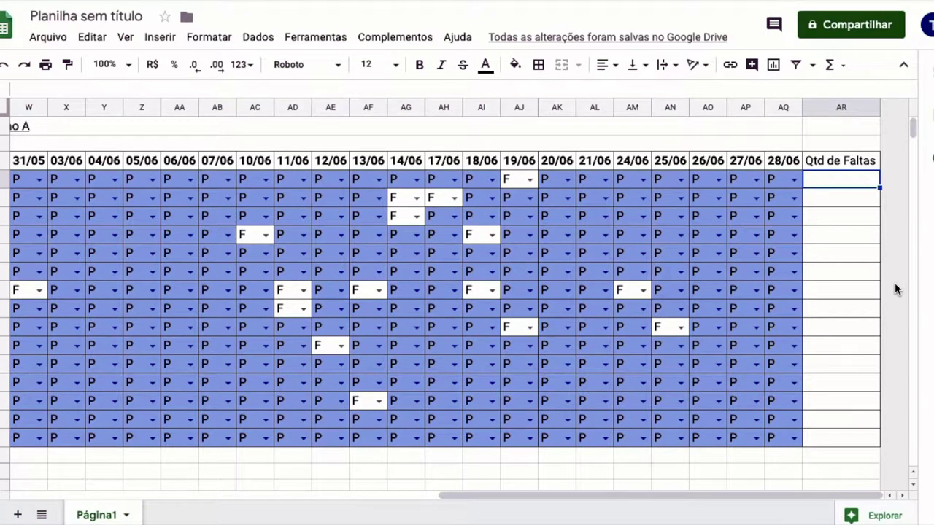
text(=)
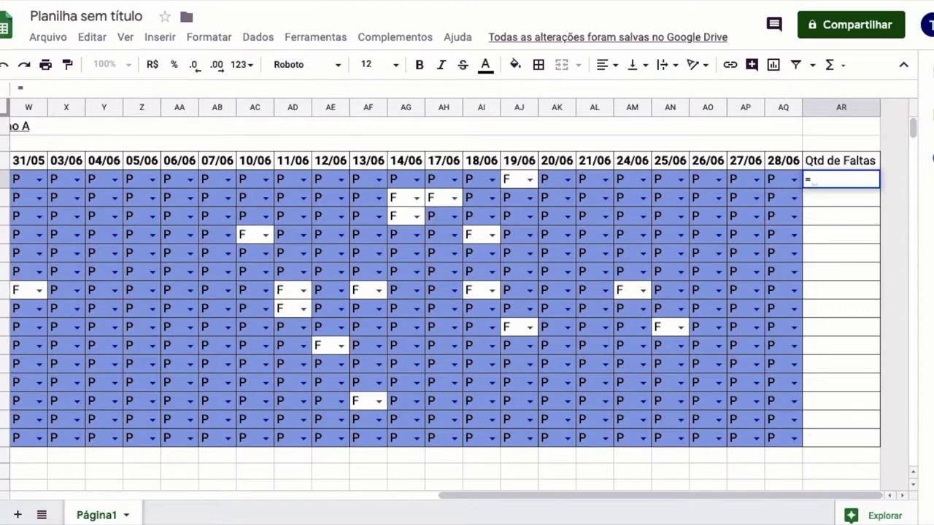
Step: Start a =CONT.SE( formula in the first Qtd de Faltas cell via autocomplete
text(cont)
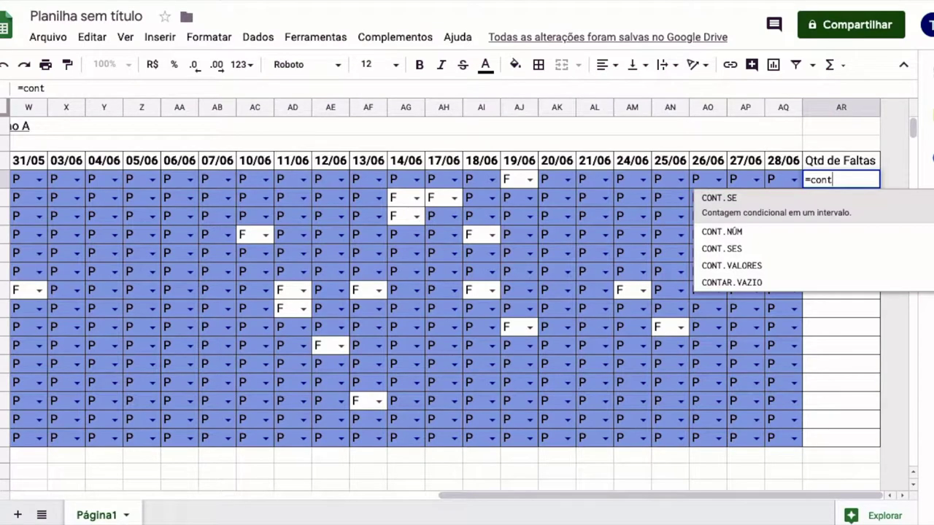
key(Tab)
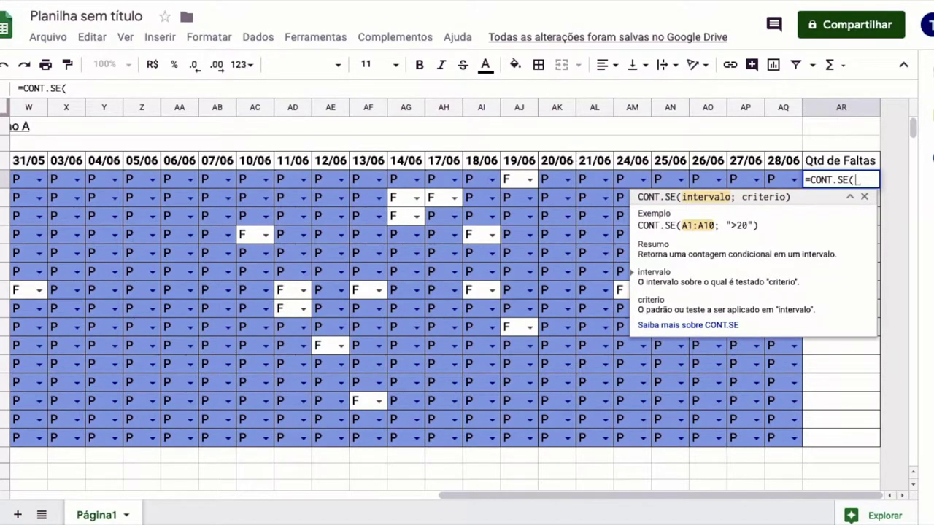
Step: Complete the formula as =CONT.SE(B4:AQ4;"=F") to count the student's 4 absences
text(B4)
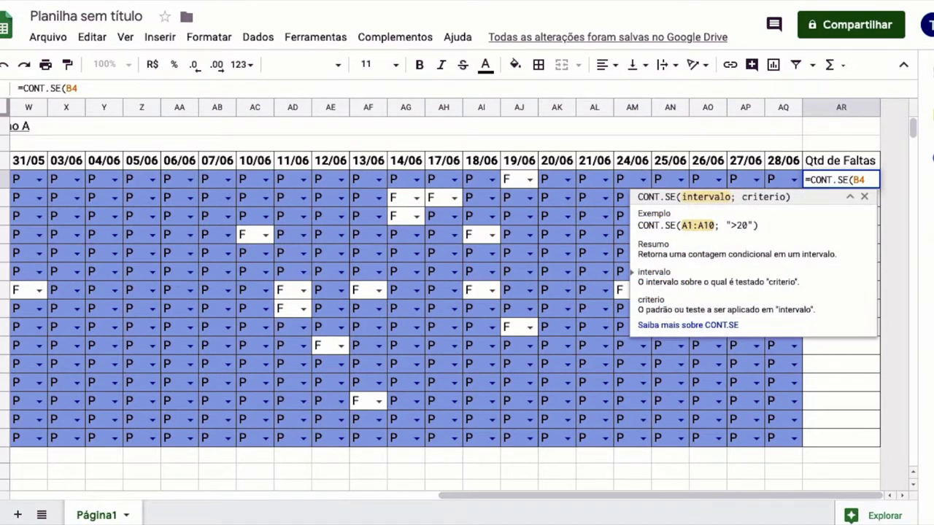
text(:AQ4)
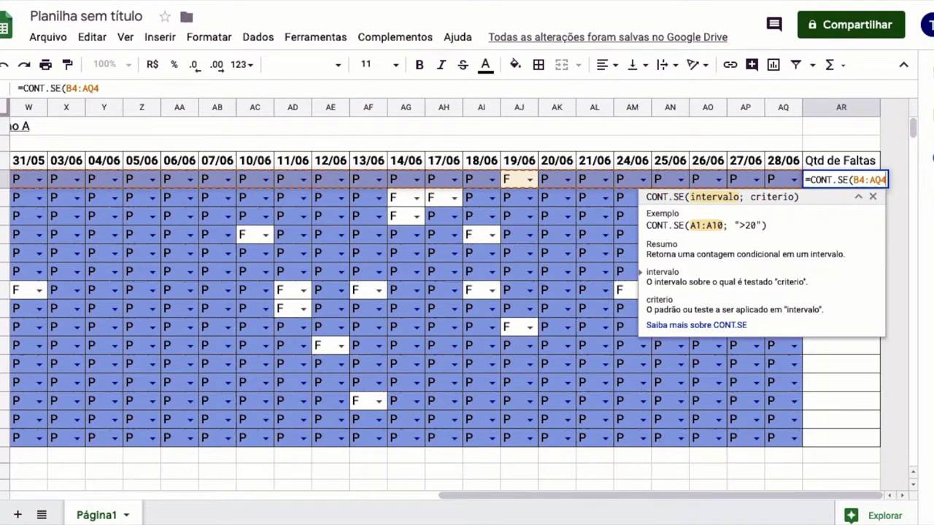
text(;)
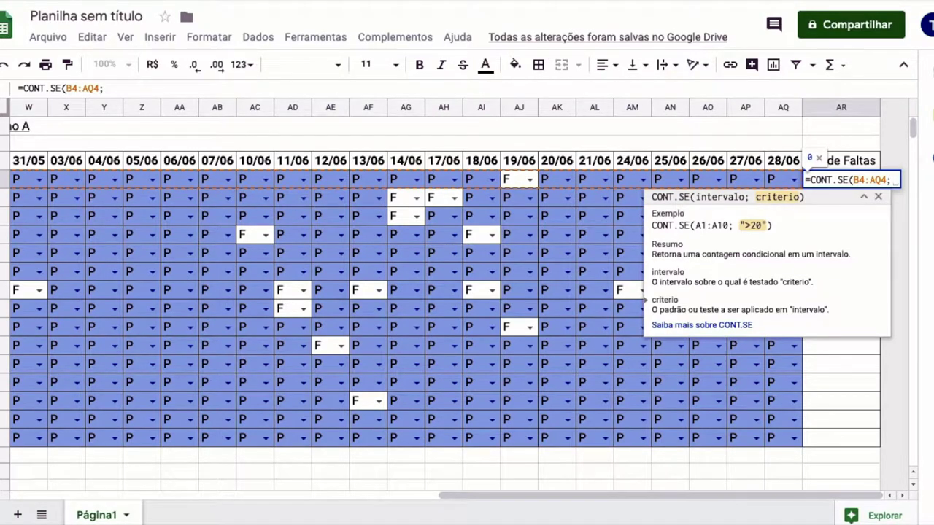
text(")
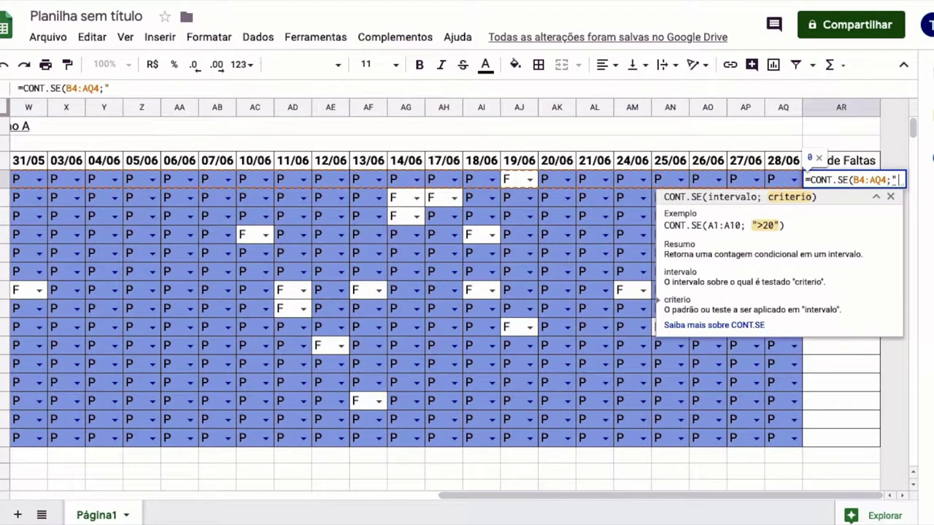
text(=)
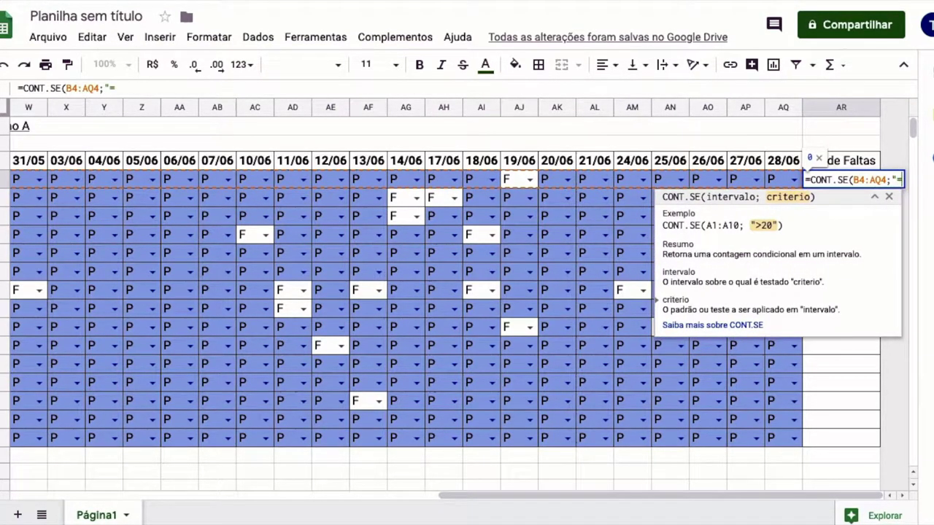
text(F")
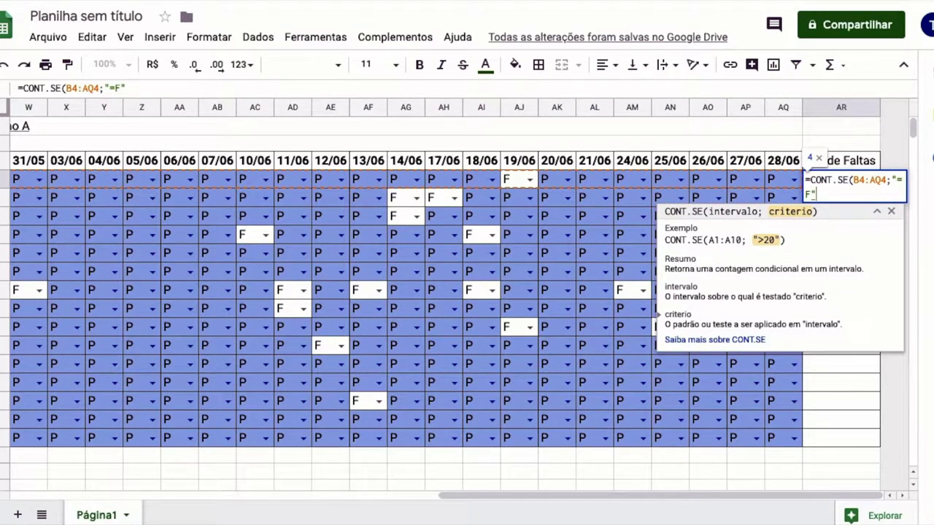
text())
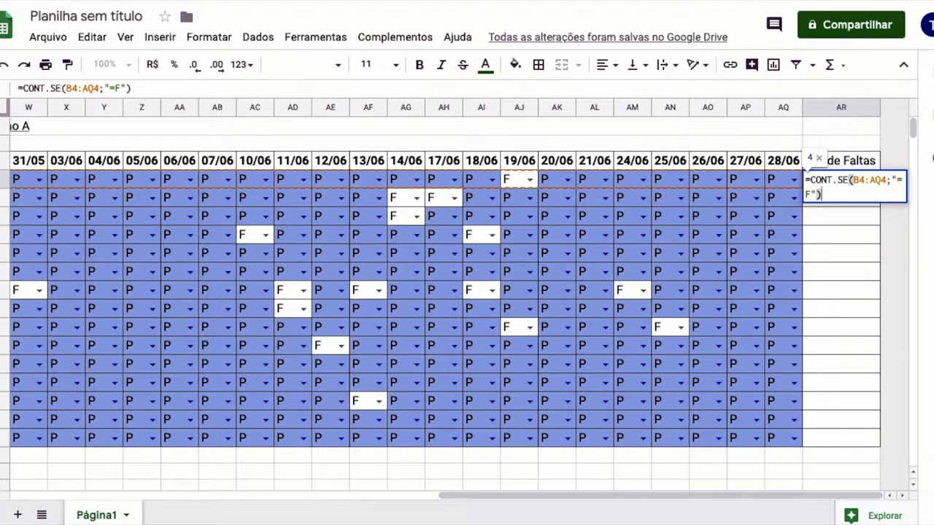
key(Return)
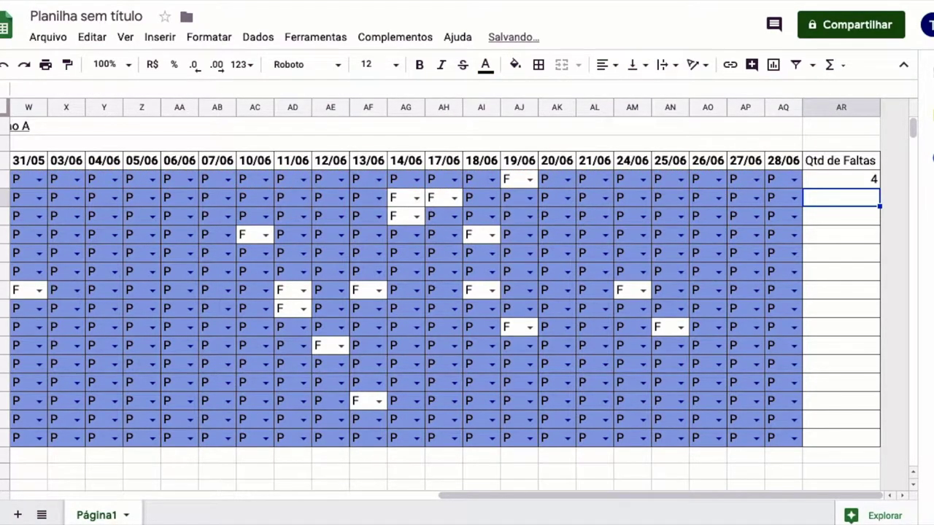
click(842, 179)
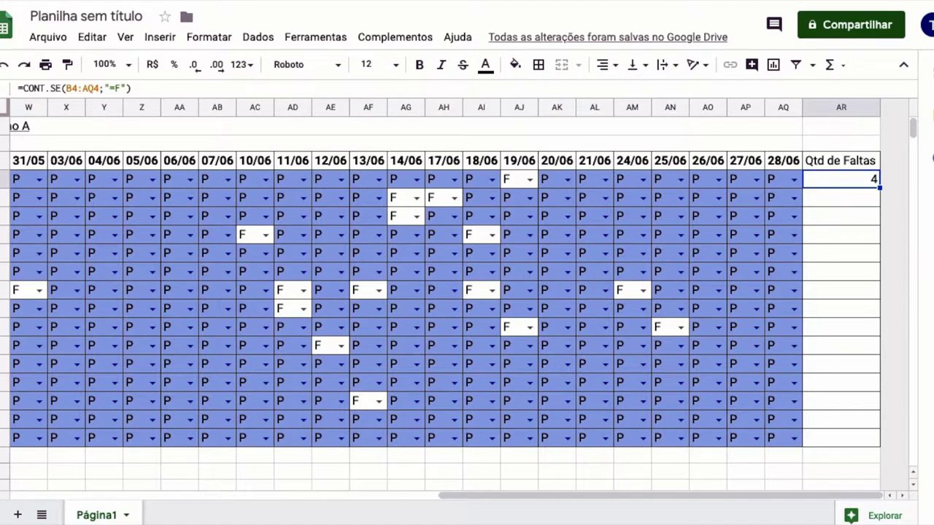
click(514, 186)
key(Left)
key(Left)
key(Left)
key(Left)
key(Left)
key(Left)
key(Left)
key(Left)
key(Left)
key(Left)
key(Left)
key(Left)
key(Left)
key(Left)
key(Left)
key(Left)
key(Left)
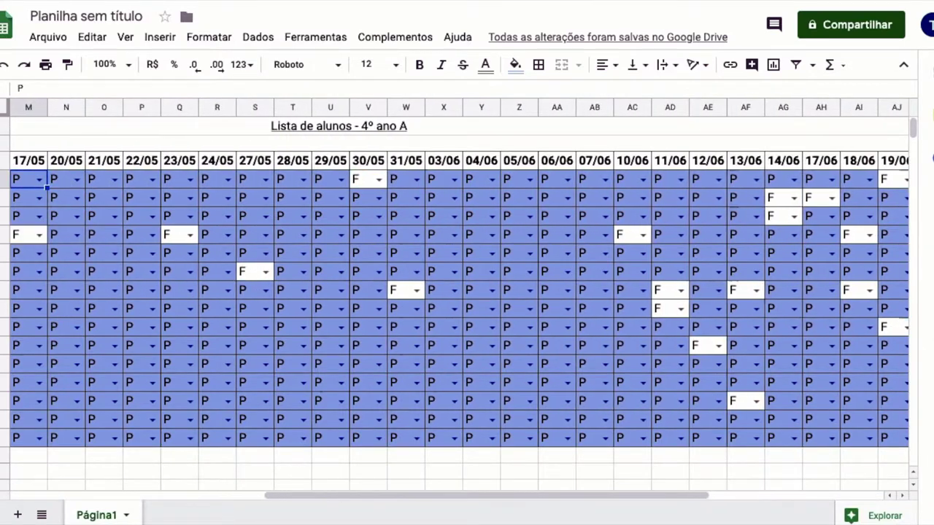
key(Left)
key(Left)
key(Left)
key(Left)
key(Left)
key(Left)
key(Left)
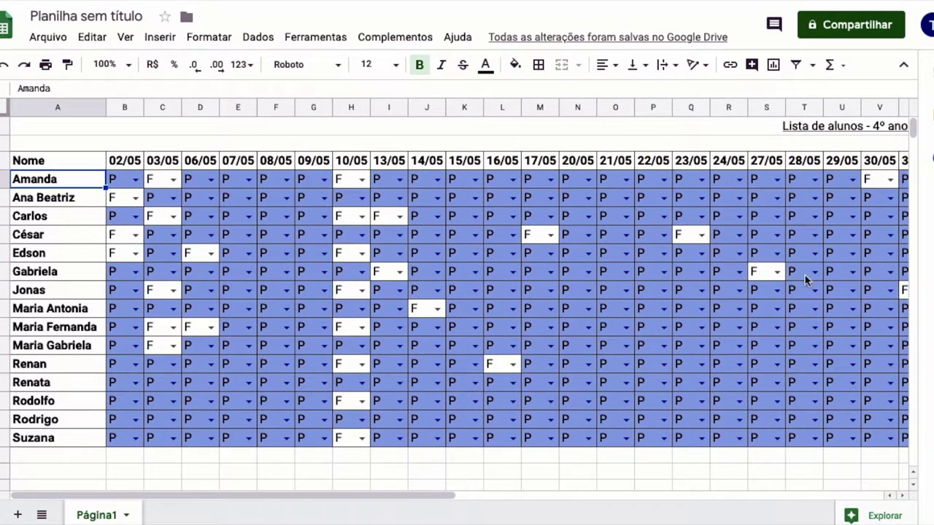
drag(333, 496, 778, 470)
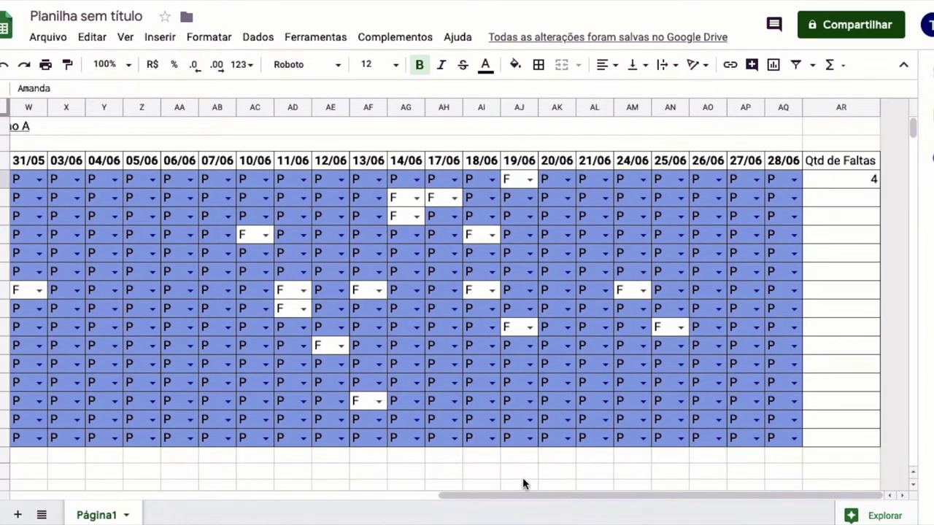
drag(514, 500, 48, 494)
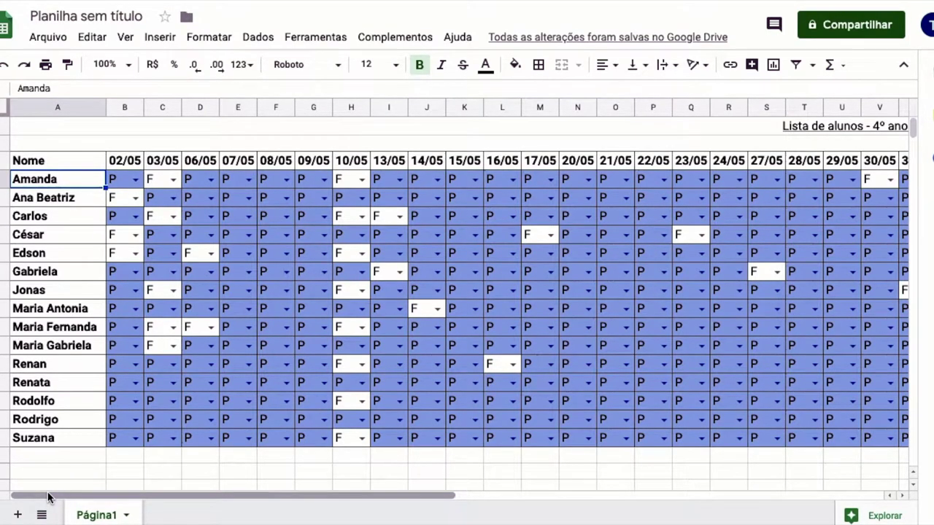
drag(47, 497, 619, 488)
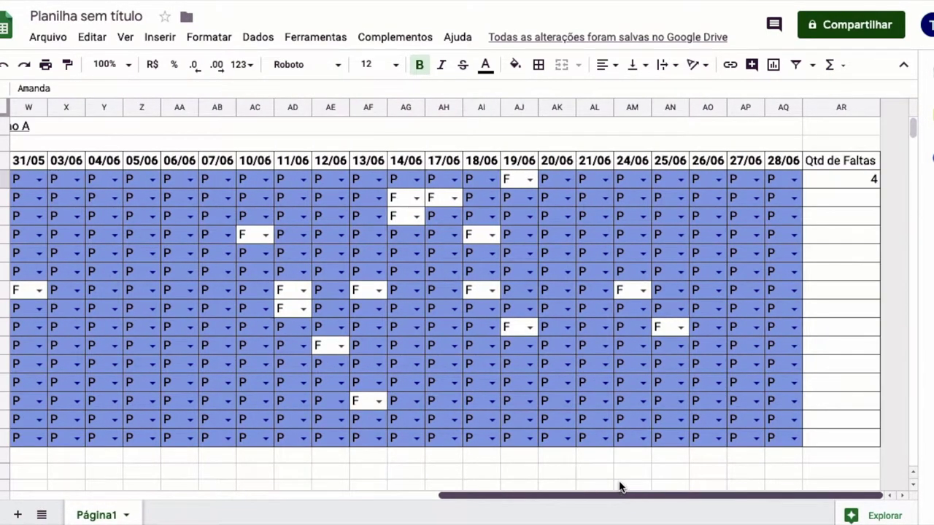
click(855, 180)
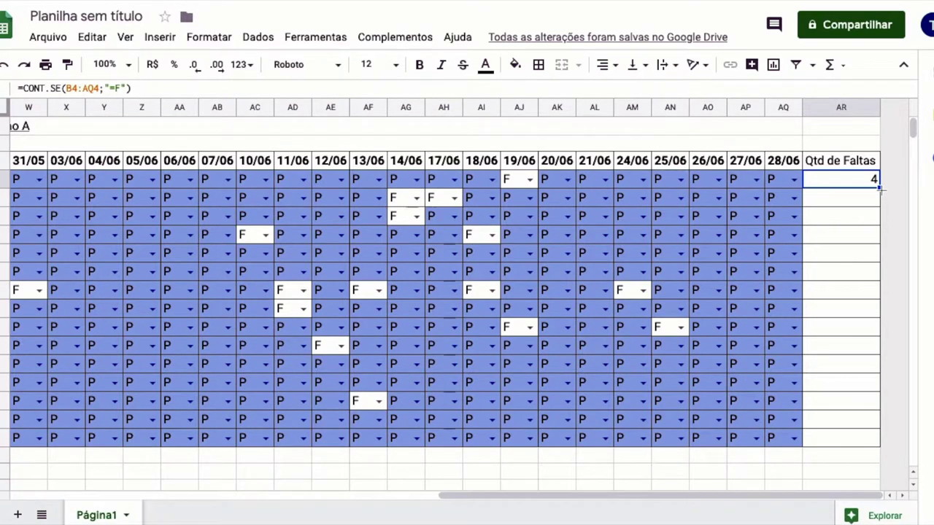
Step: Fill the CONT.SE formula from AR4 down to AR18 for all students
drag(879, 188, 880, 446)
drag(880, 446, 880, 446)
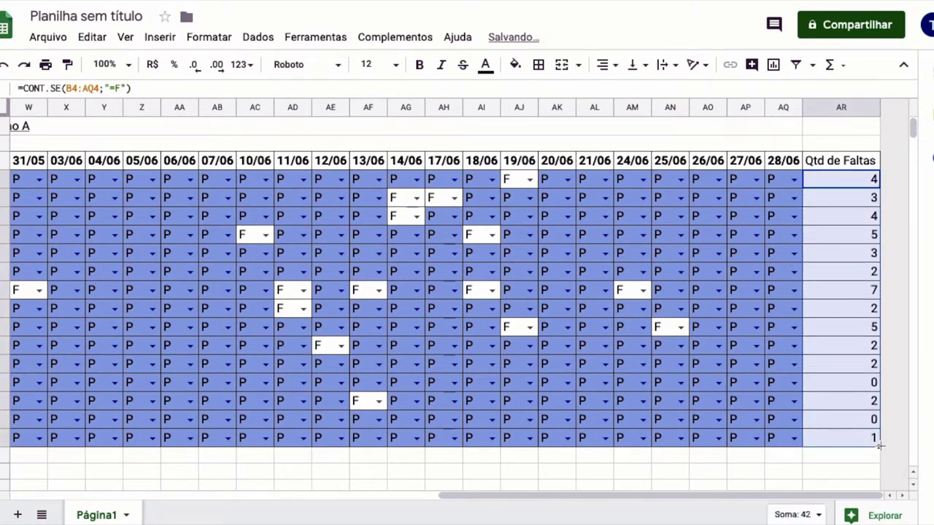
click(876, 365)
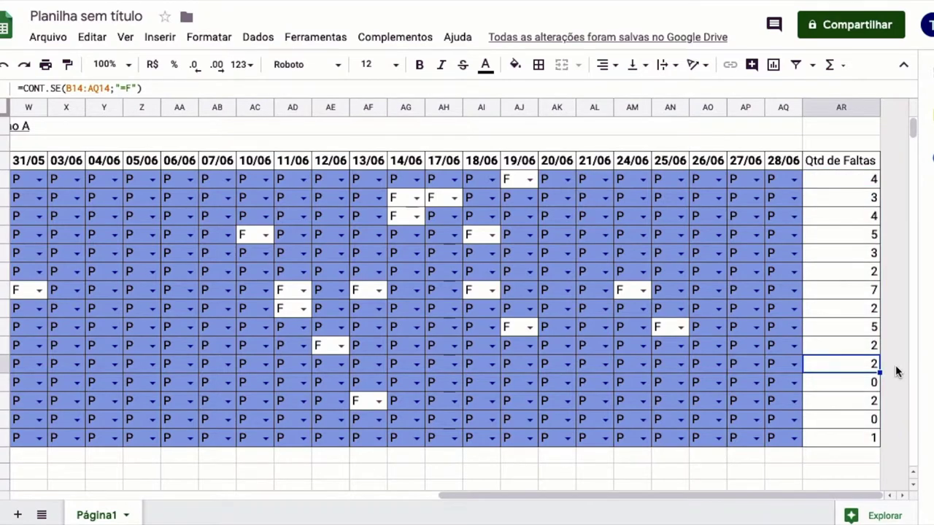
mouse_move(654, 496)
mouse_down()
mouse_move(303, 494)
mouse_move(803, 495)
mouse_up()
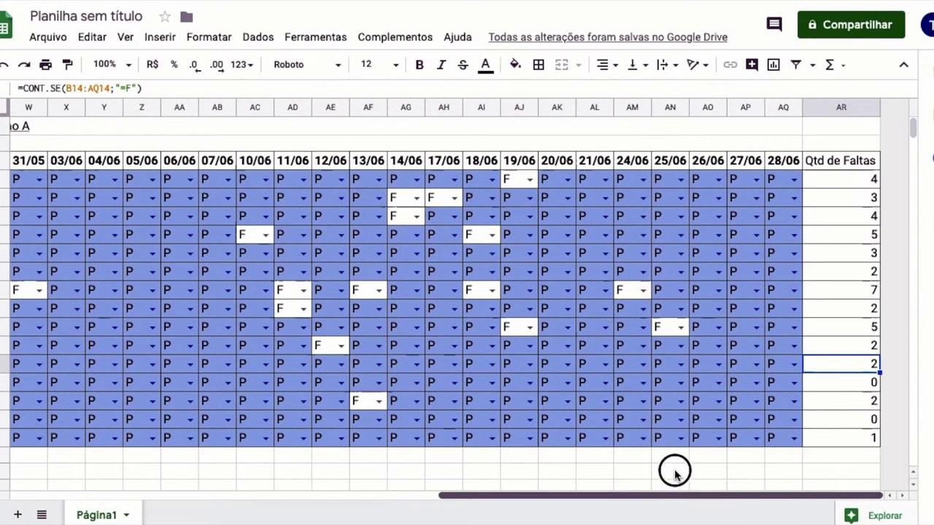
click(858, 432)
key(Up)
key(Up)
key(Up)
key(Up)
key(Up)
key(Up)
key(Up)
key(Up)
key(Up)
key(Up)
key(Up)
key(Up)
key(Up)
key(Up)
key(Down)
key(Down)
key(Down)
key(Down)
key(Down)
key(Down)
key(Down)
key(Down)
key(Down)
key(Down)
key(Up)
key(Up)
key(Up)
key(Up)
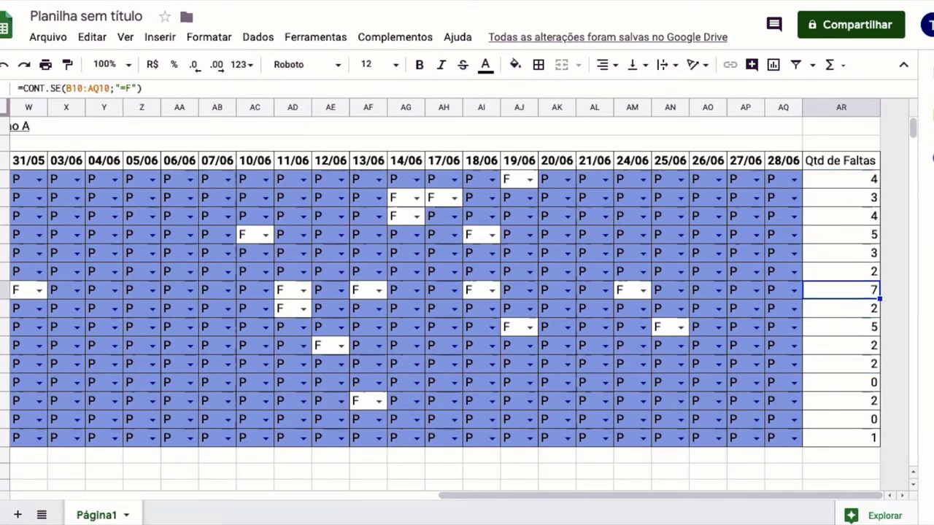
key(Up)
key(Up)
key(Up)
key(Up)
key(Up)
key(Up)
key(Up)
key(Down)
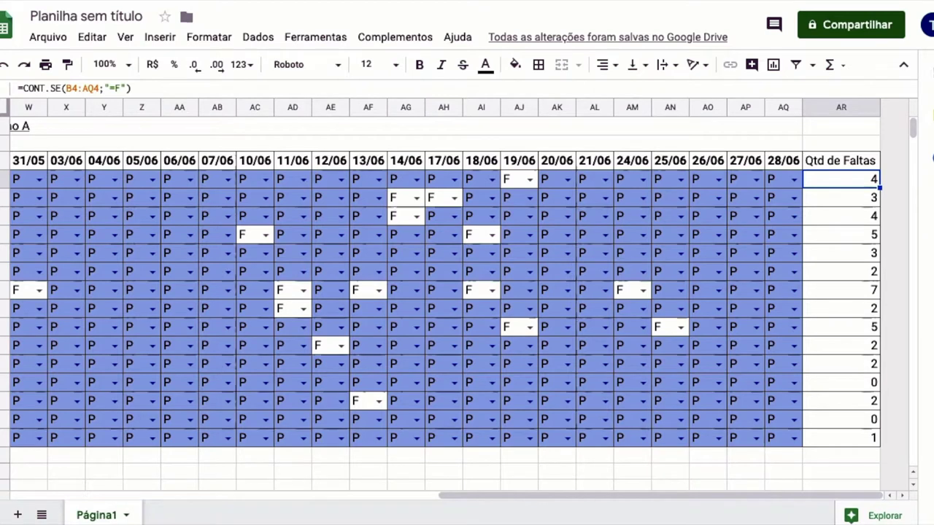
key(shift+Down)
key(shift+Down)
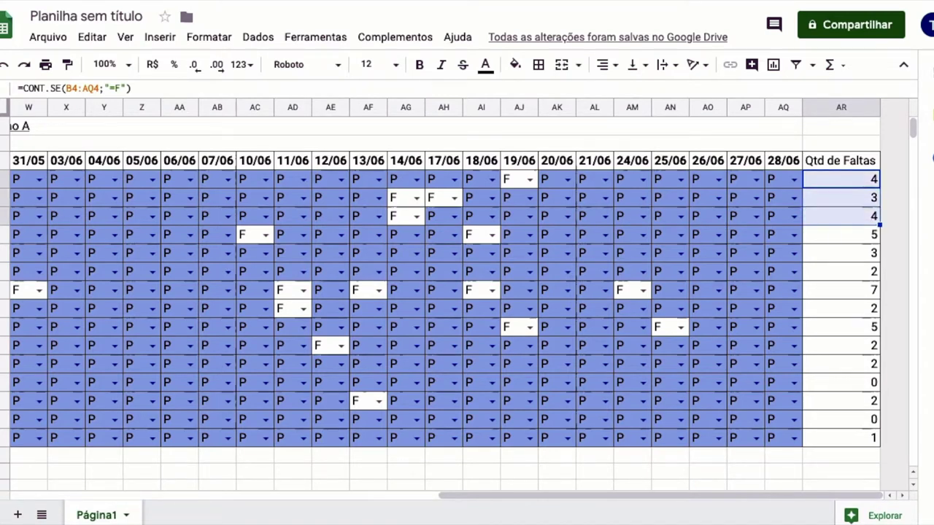
key(shift+Down)
key(shift+Down)
key(shift+Down)
key(shift+Down)
key(shift+Down)
key(shift+Down)
key(shift+Down)
key(shift+Down)
key(shift+Down)
key(shift+Down)
key(shift+Down)
key(shift+Down)
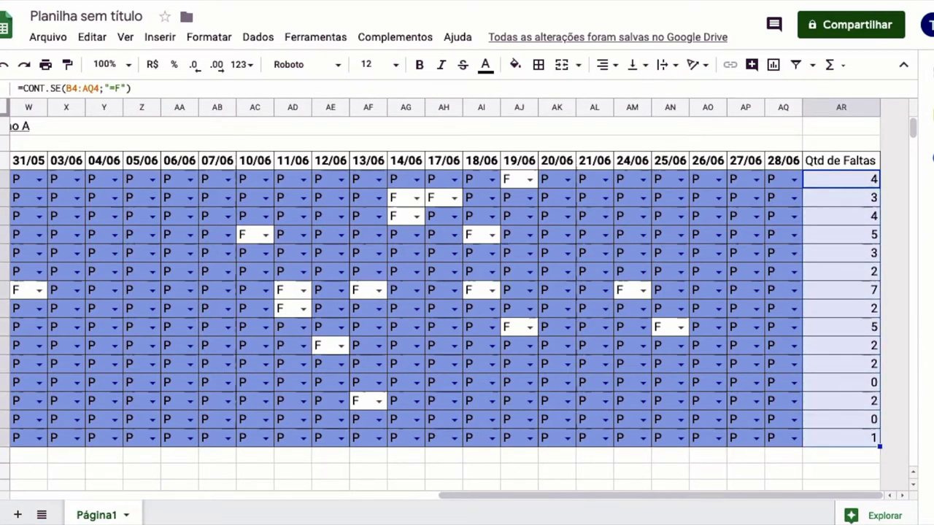
key(Up)
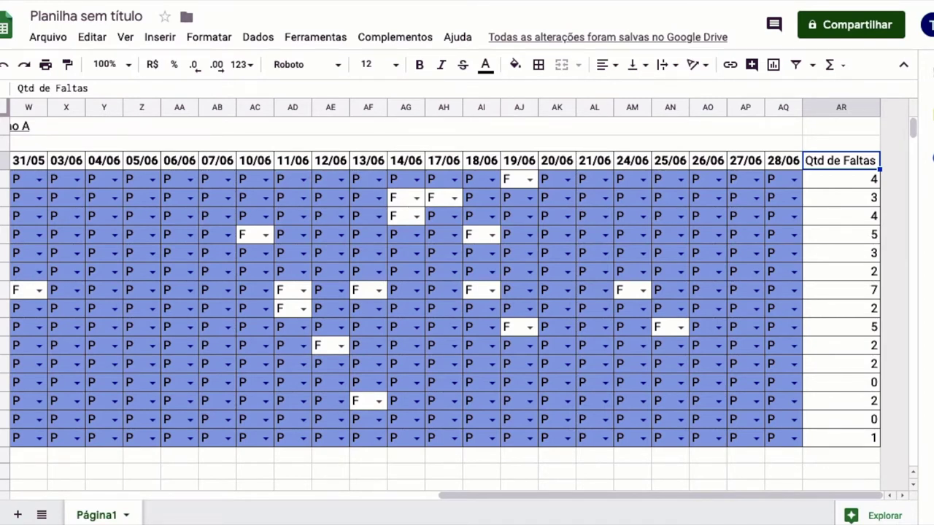
click(836, 190)
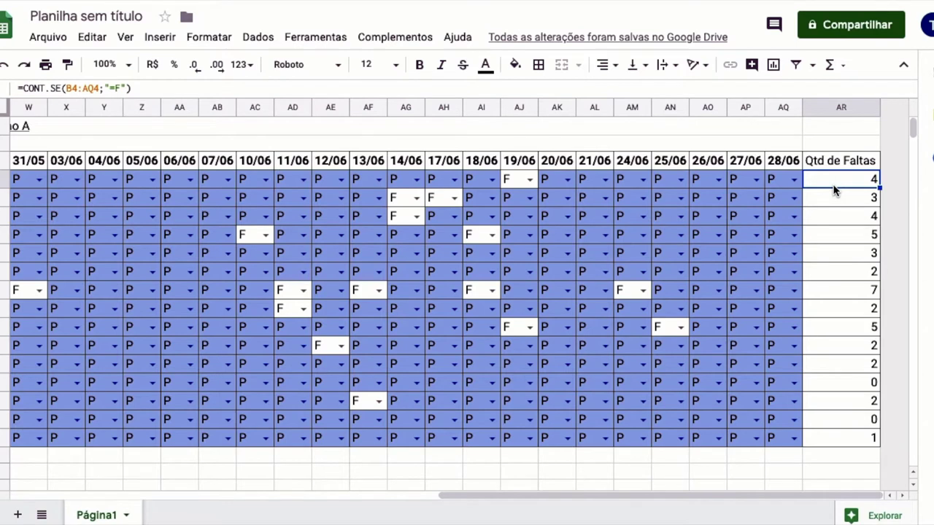